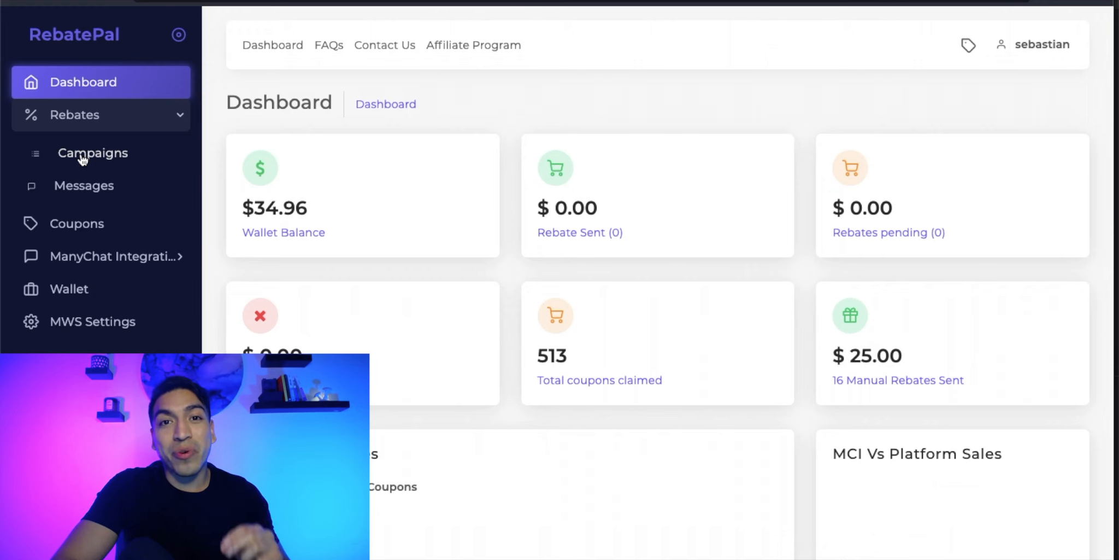
- Start a new rebate campaign and load the product details with ASIN B07WZ358K3
left_click(93, 153)
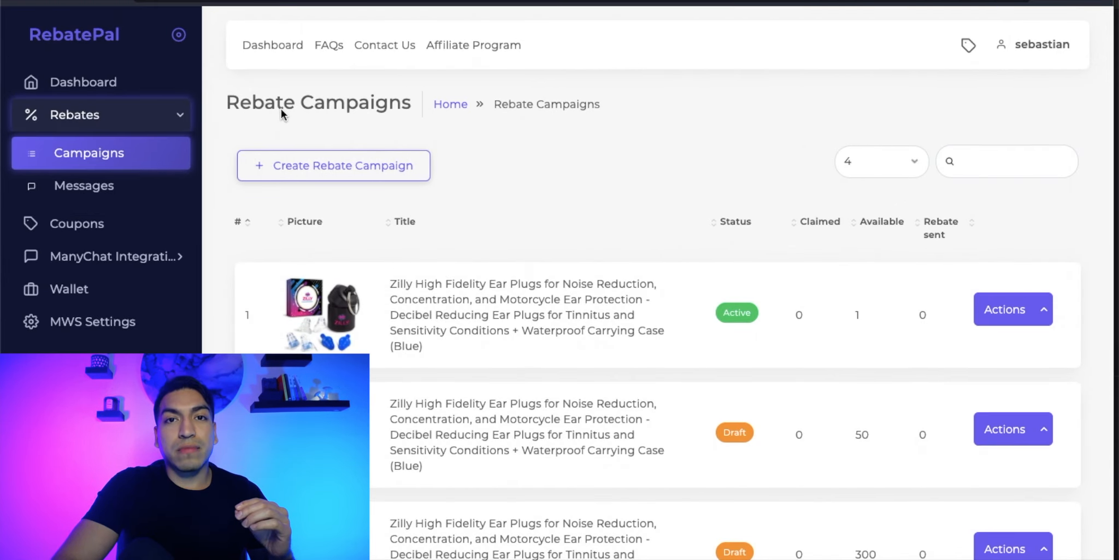
left_click(301, 174)
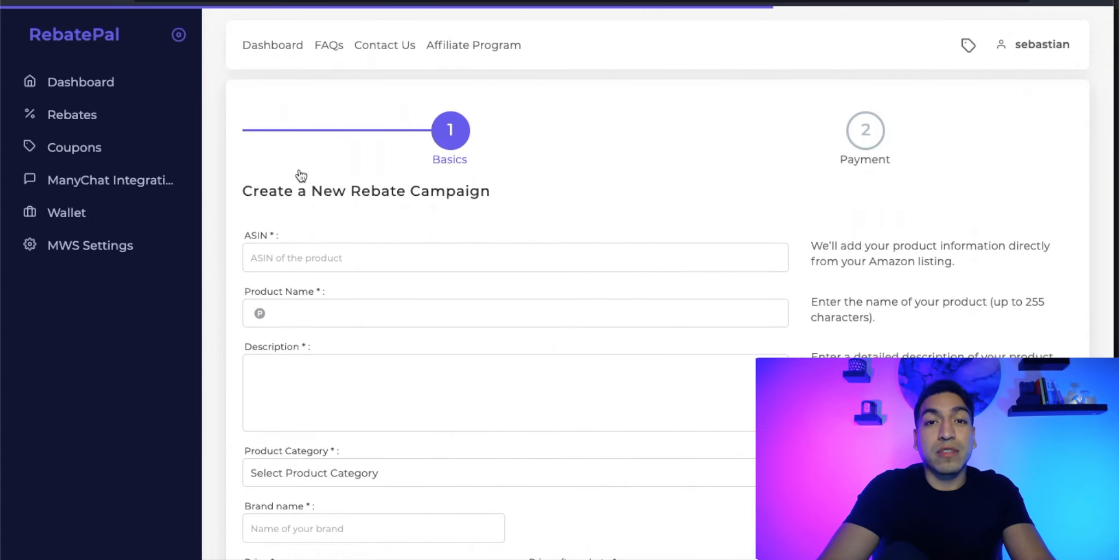
left_click(267, 257)
left_click(279, 283)
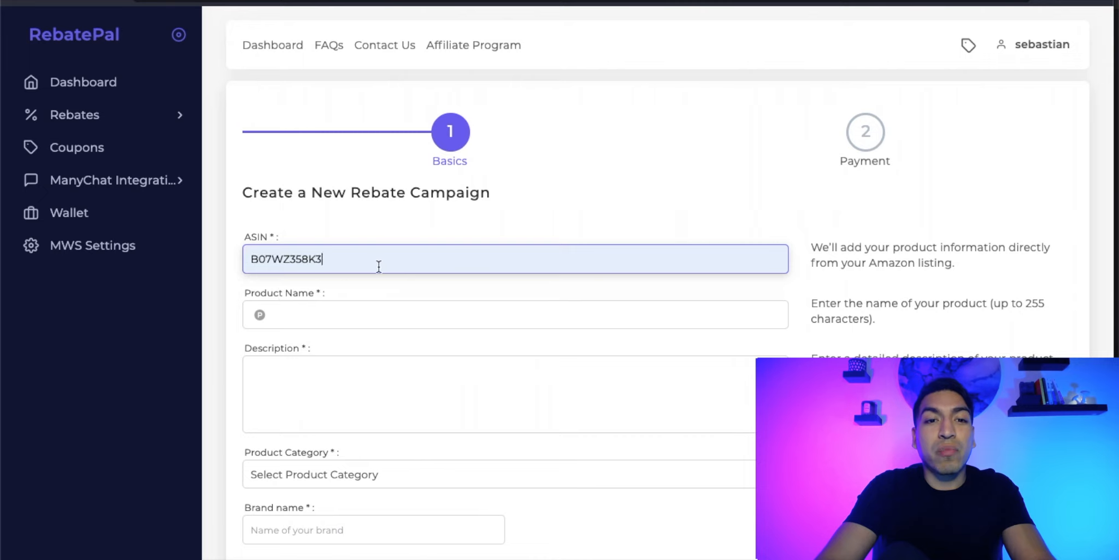
left_click(572, 200)
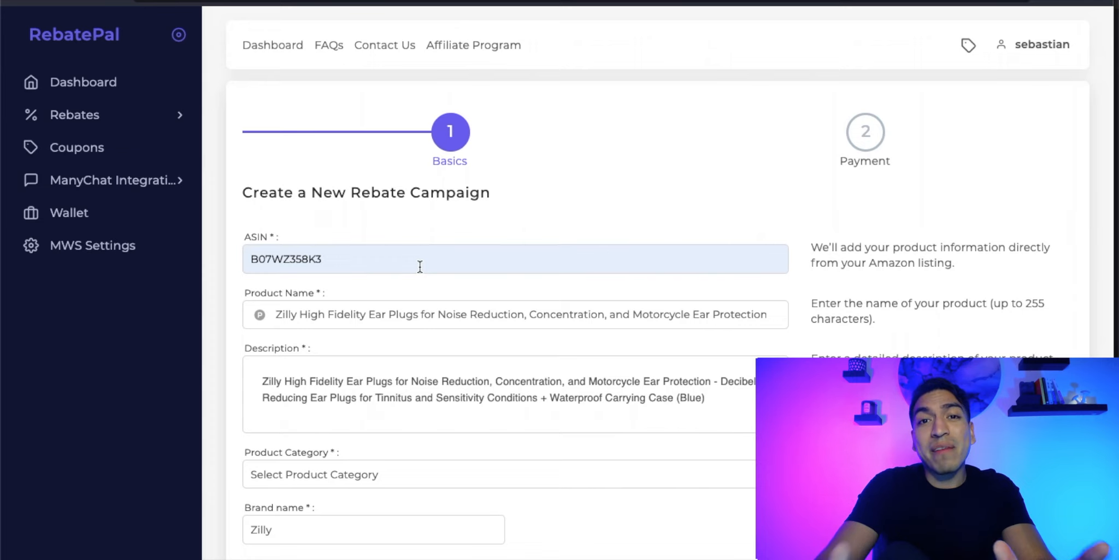
- Set the product category to Baby Products and the product price to $29.99
scroll(456, 363, "down", 4)
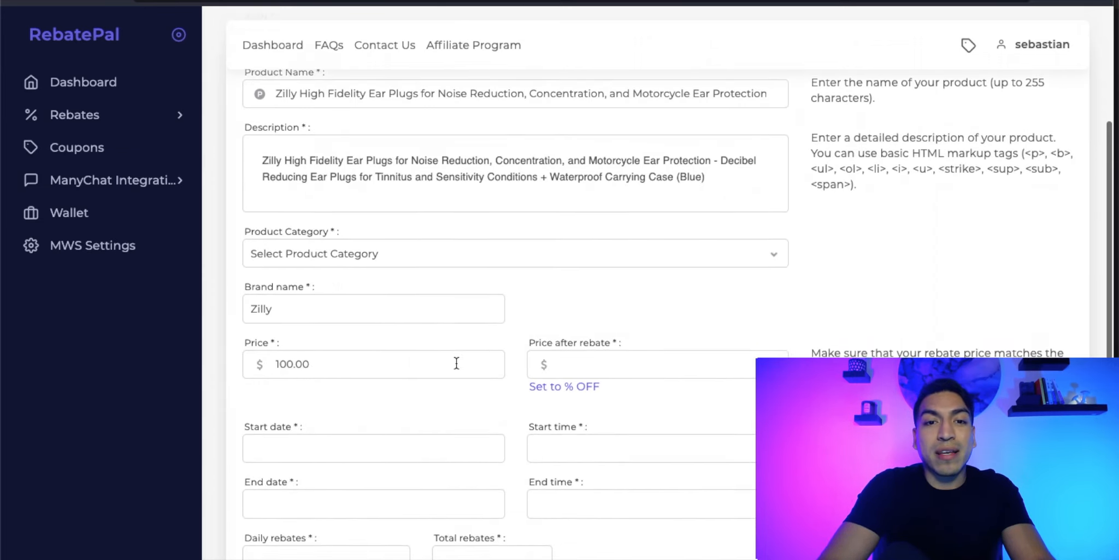
left_click(405, 251)
left_click(365, 307)
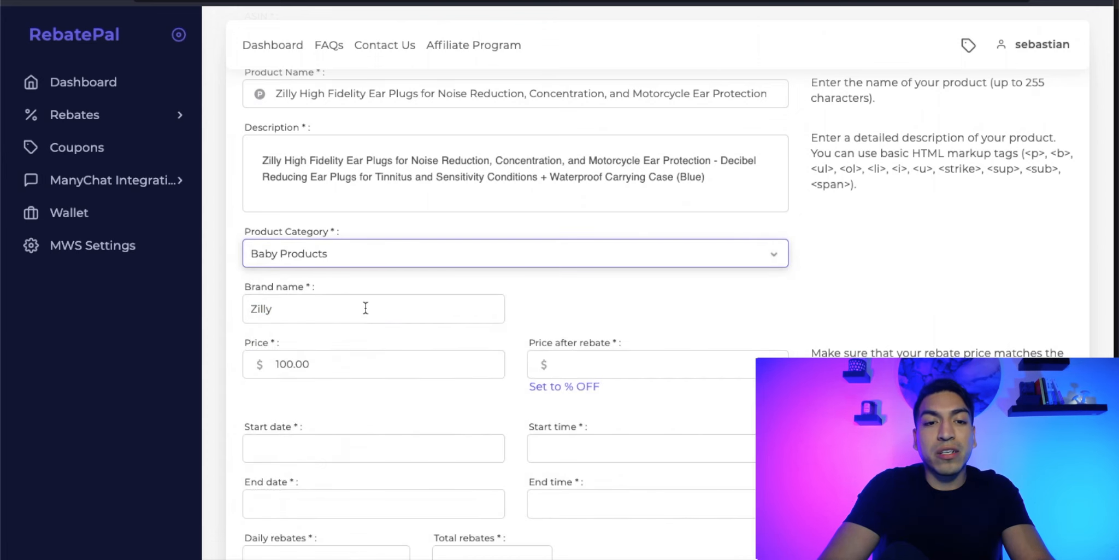
left_click(342, 357)
type("29.99")
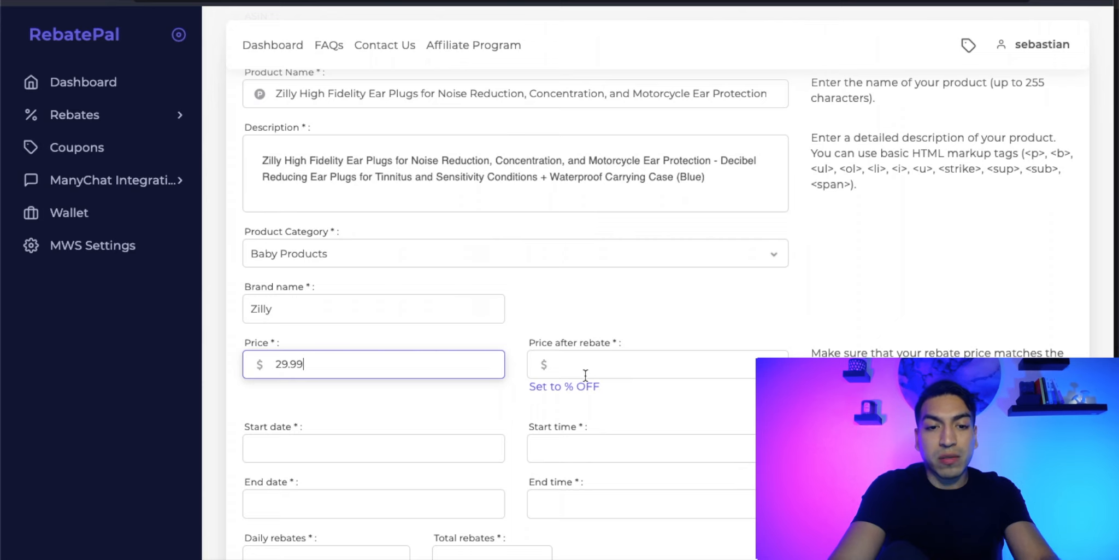
- Set the price after rebate by applying an 80% OFF discount
left_click(574, 386)
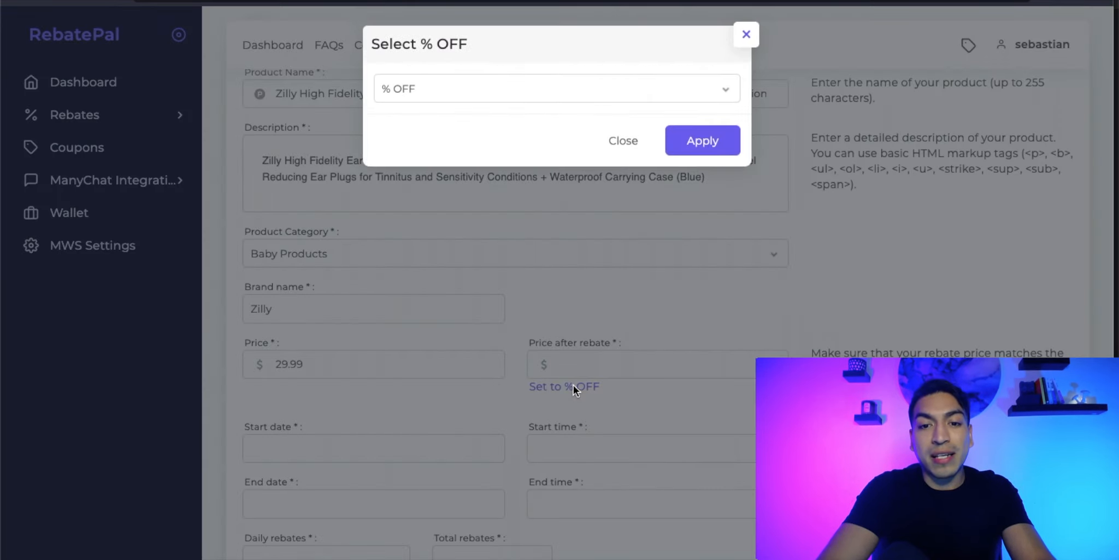
left_click(607, 95)
scroll(531, 309, "down", 5)
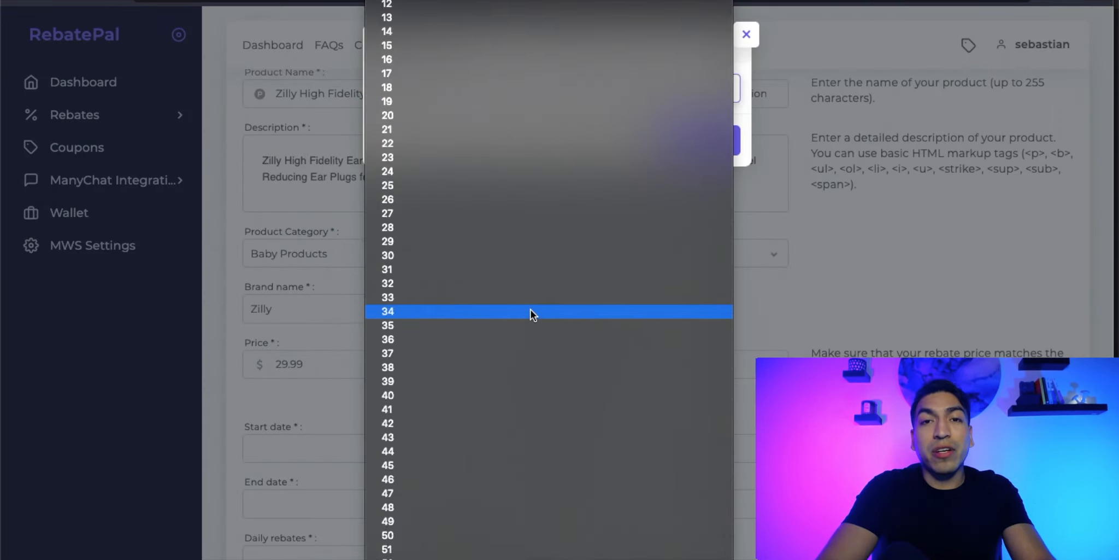
scroll(496, 430, "down", 5)
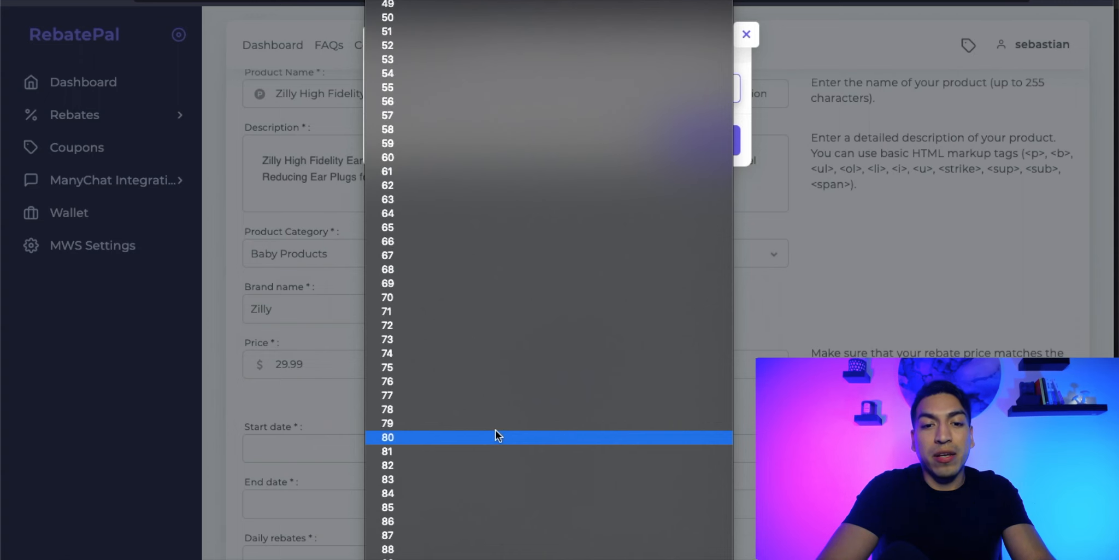
left_click(492, 437)
left_click(716, 138)
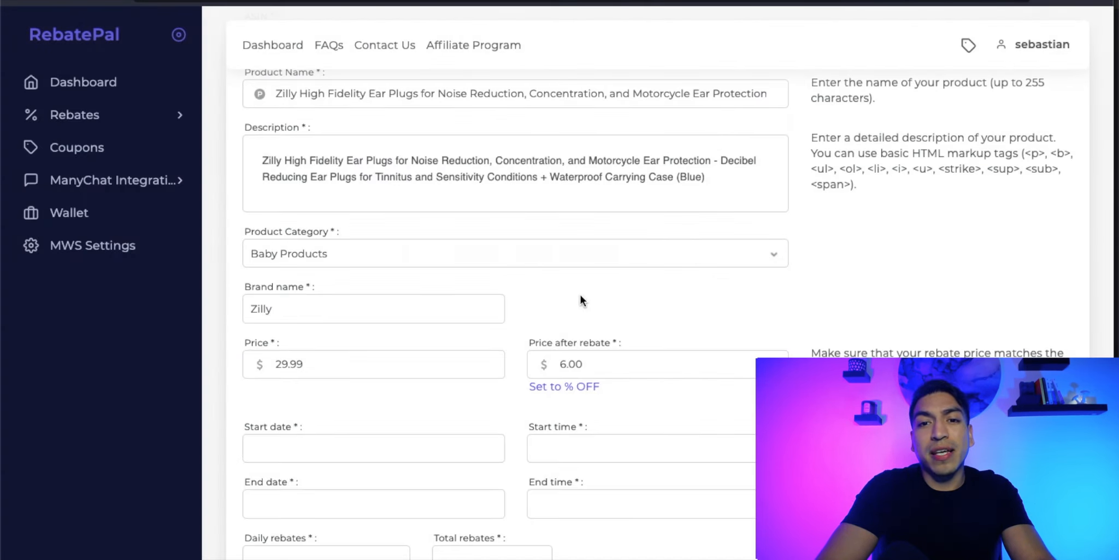
- Schedule the campaign to start on 03/04/2021 at 6:00 PM
scroll(580, 298, "down", 3)
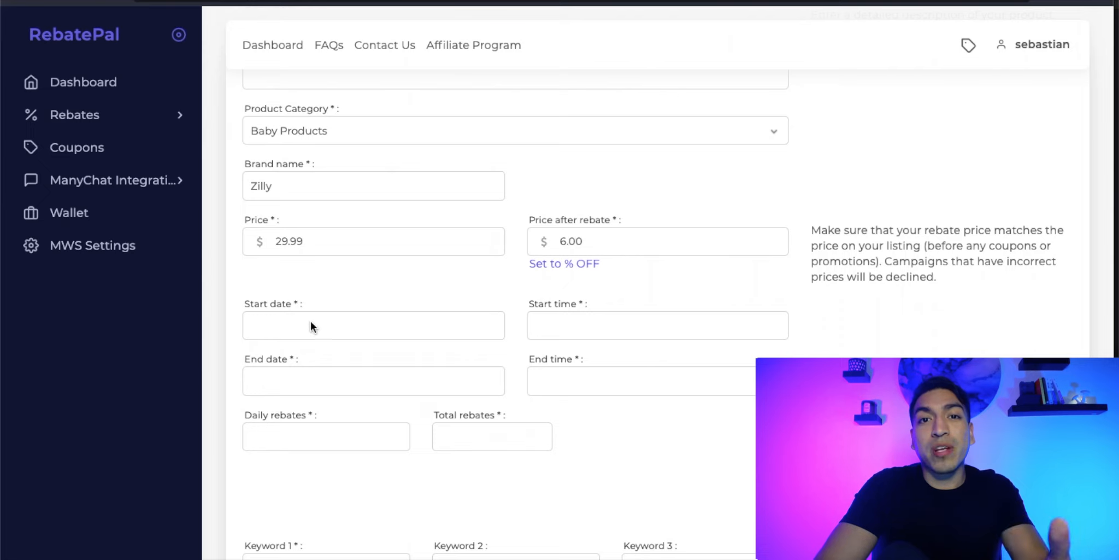
left_click(274, 327)
left_click(381, 403)
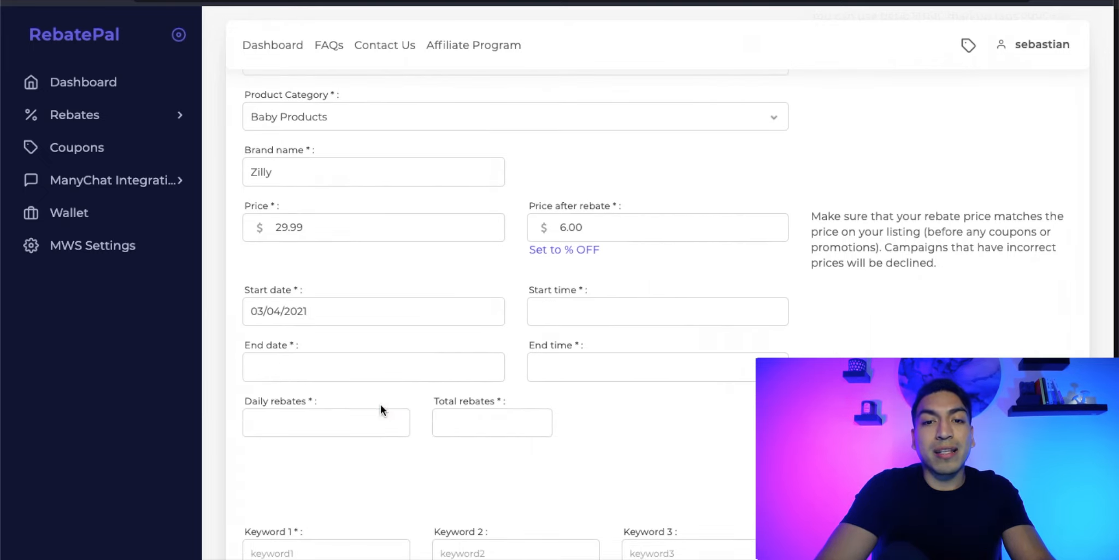
left_click(566, 308)
scroll(570, 403, "down", 15)
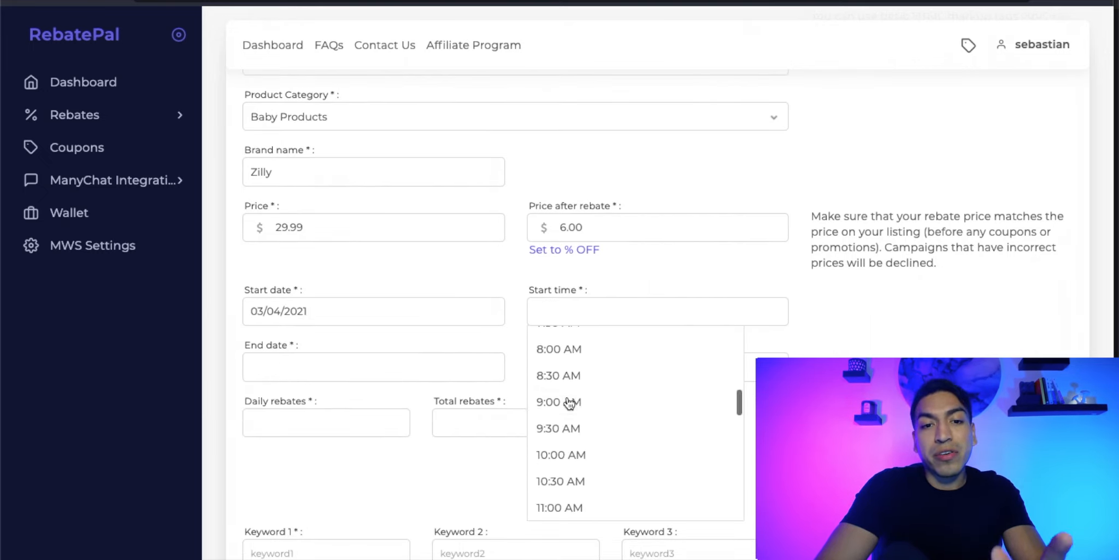
left_click(567, 405)
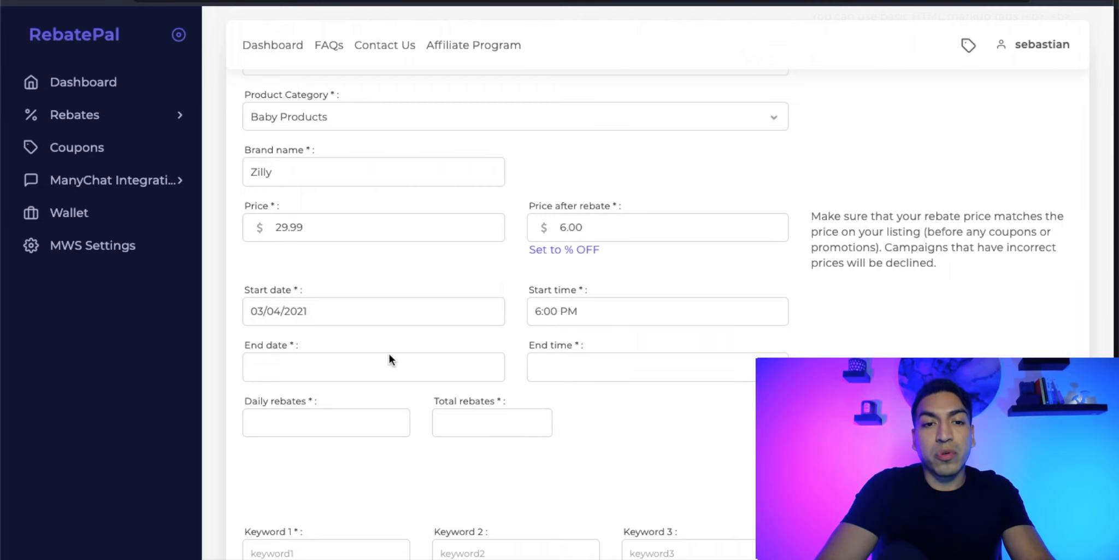
- Schedule the campaign to end on 03/18/2021 at 12:00 AM
left_click(272, 374)
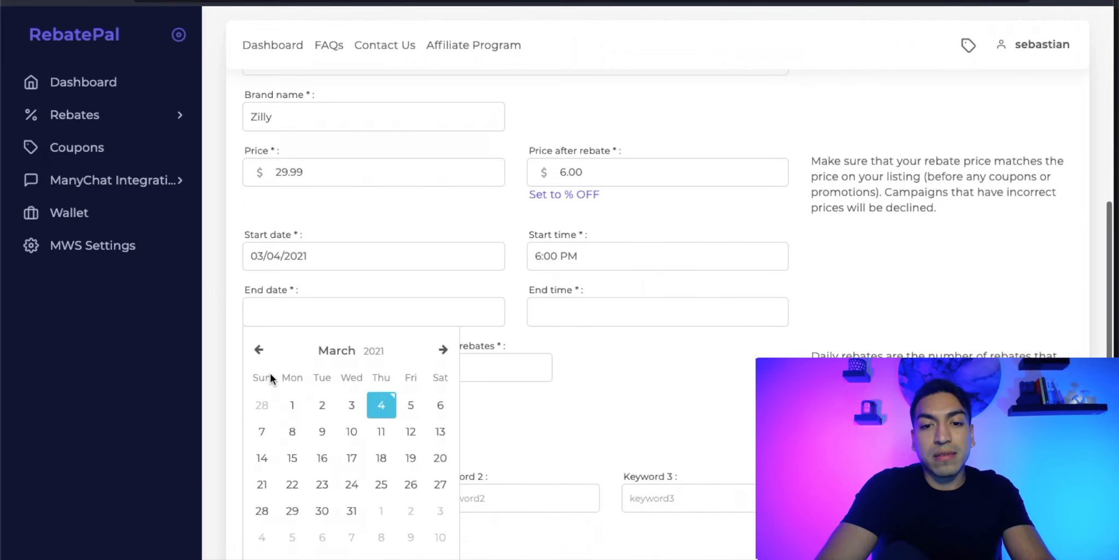
left_click(382, 457)
left_click(568, 317)
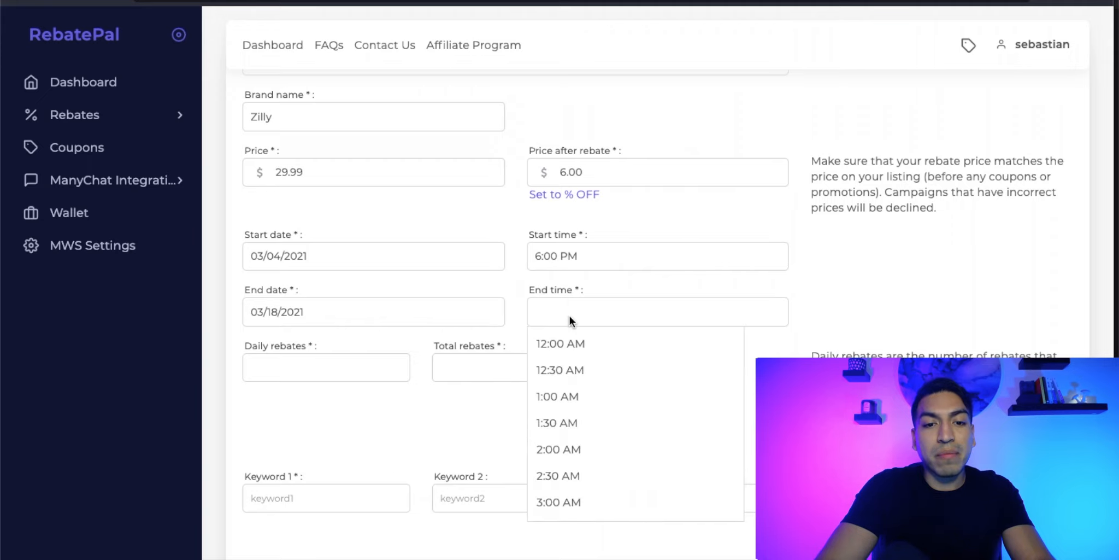
left_click(563, 346)
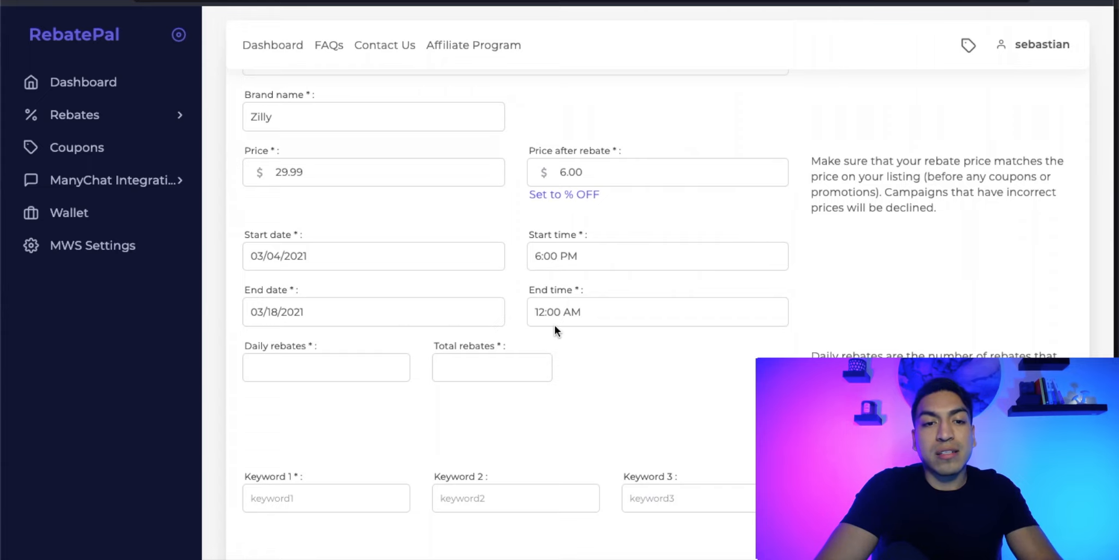
- Set the daily rebates to 5 and the total rebates to 50
left_click(348, 369)
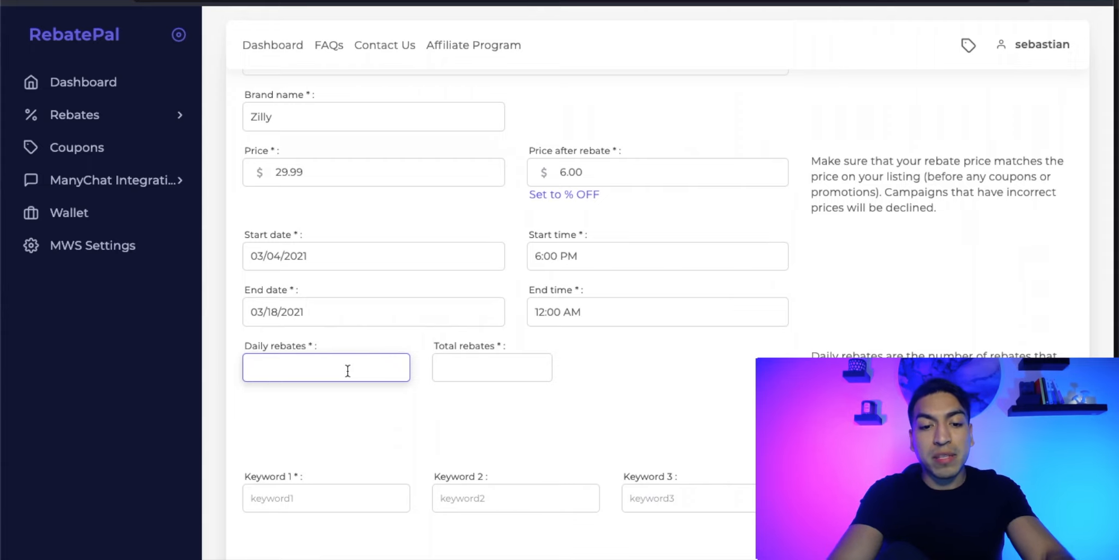
left_click(473, 366)
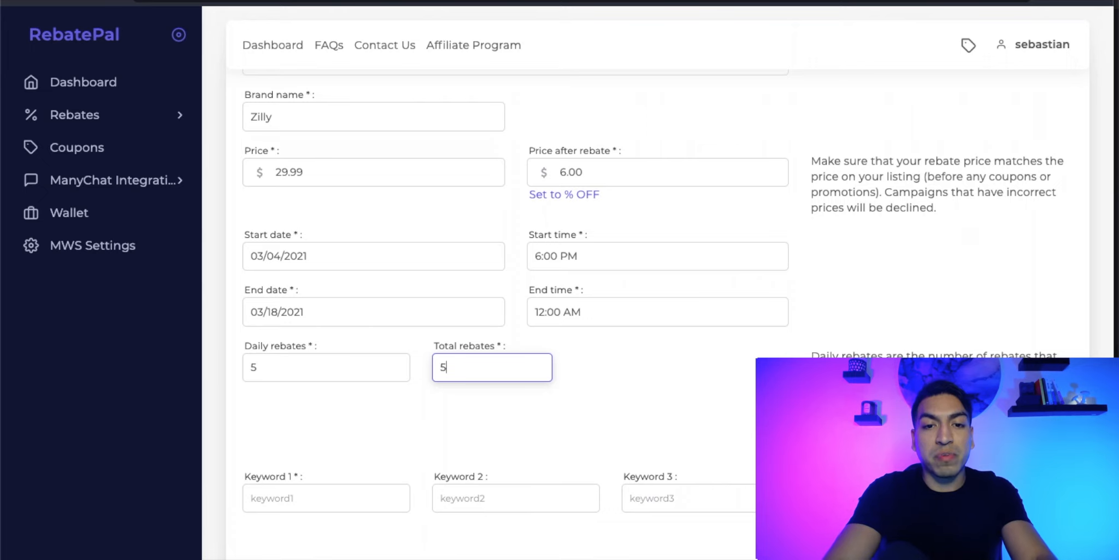
left_click(467, 408)
- Enter "ear plugs" as keyword 1 and "earplugs" as keyword 2
scroll(467, 408, "down", 2)
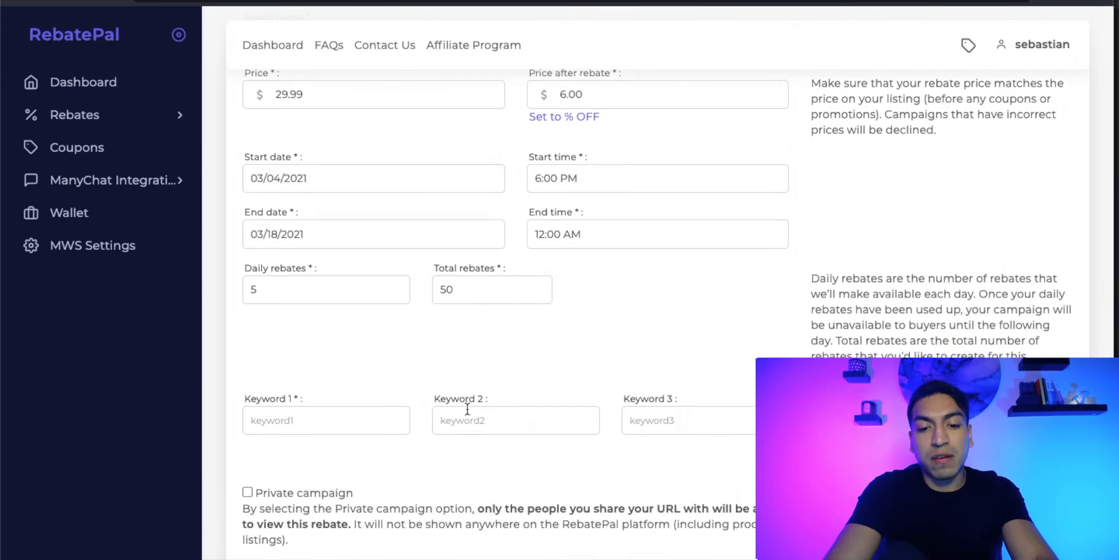
scroll(467, 409, "down", 1)
left_click(331, 373)
left_click(316, 412)
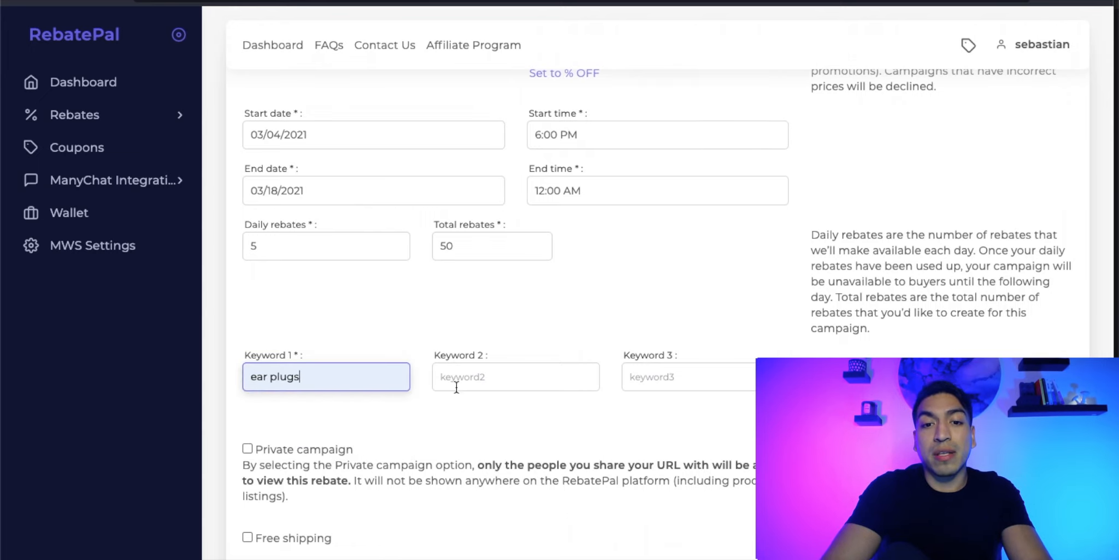
left_click(458, 382)
left_click(463, 435)
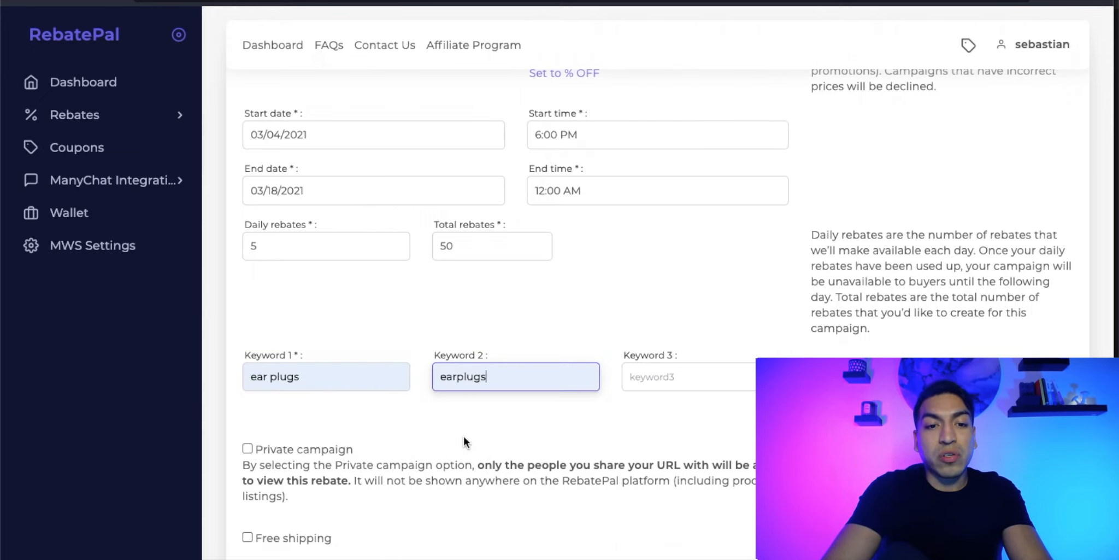
- Try out the Private campaign option by enabling it and disabling it again
scroll(463, 435, "down", 1)
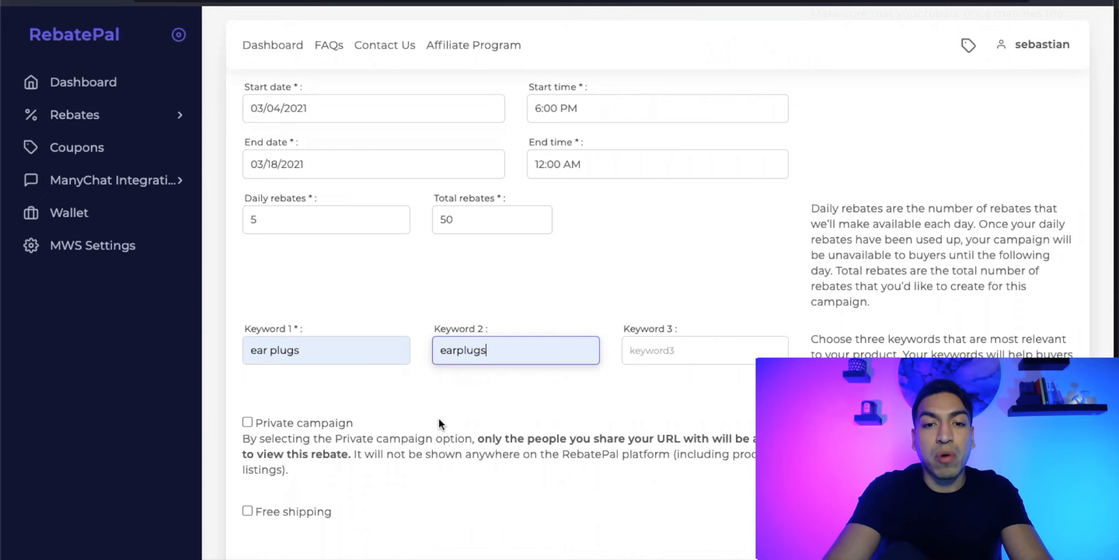
scroll(431, 409, "down", 2)
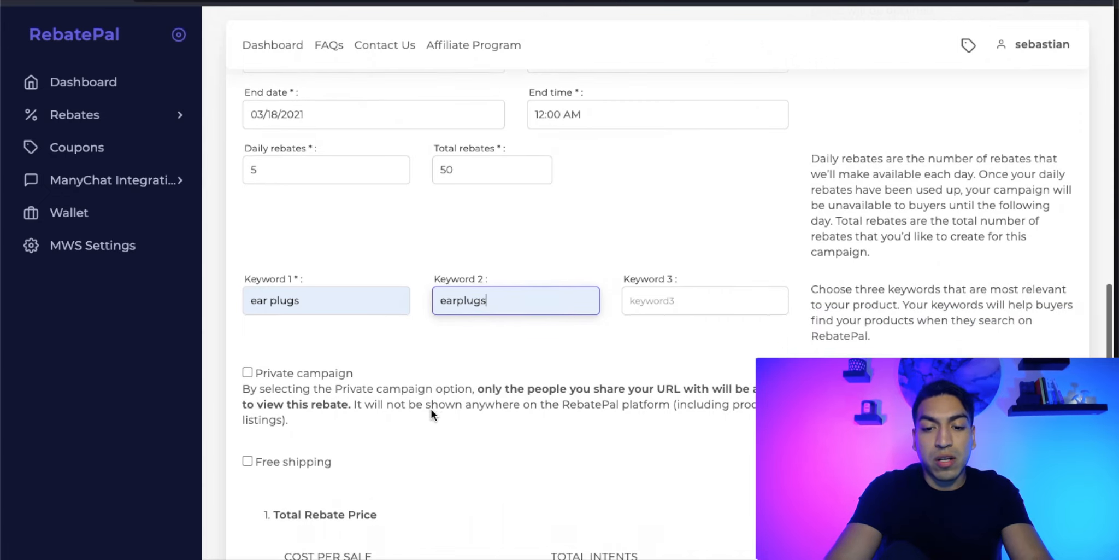
scroll(404, 396, "up", 1)
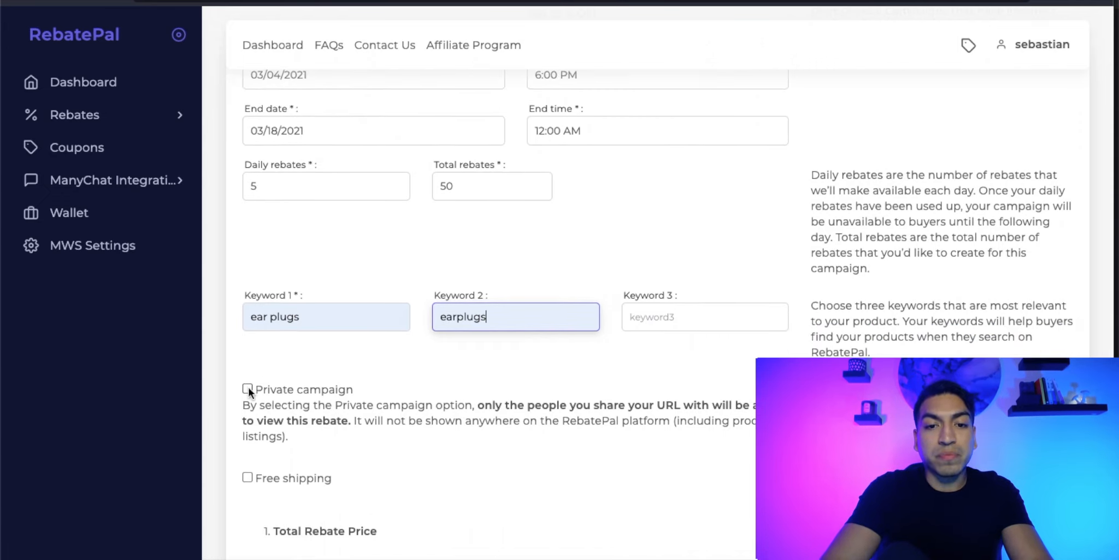
scroll(249, 388, "down", 3)
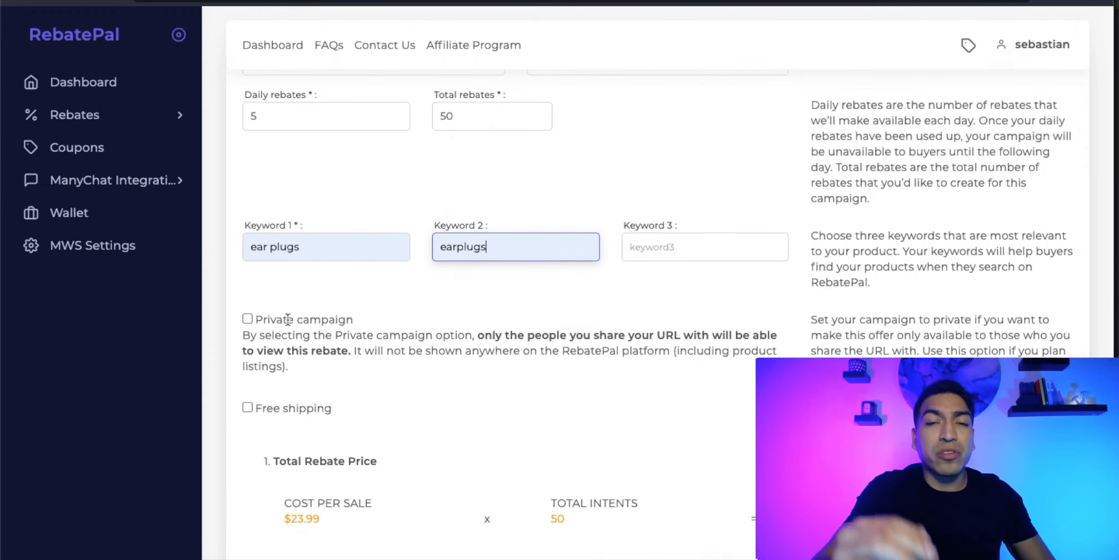
left_click(248, 322)
left_click(248, 321)
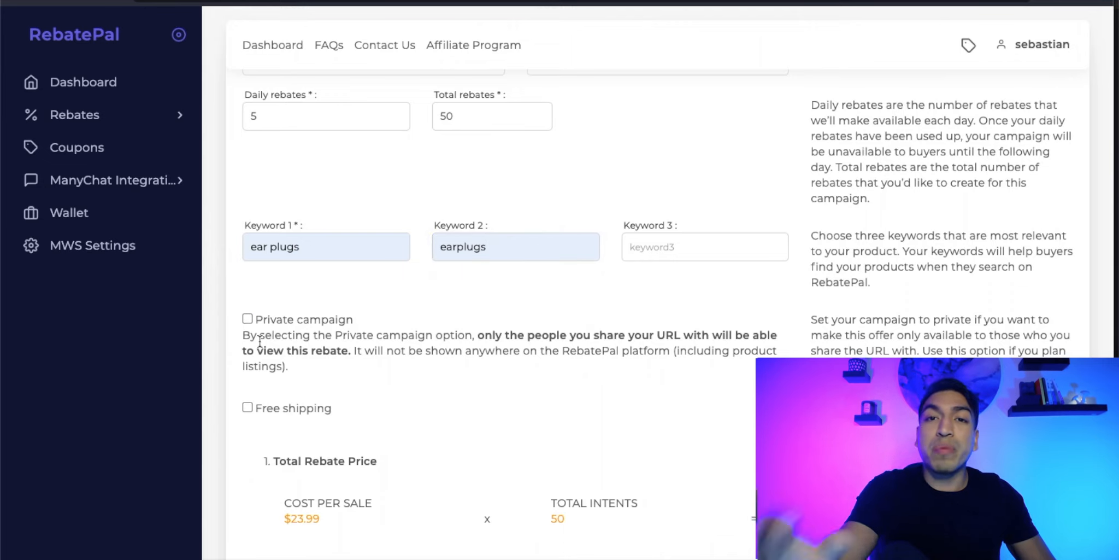
- Enable the Free shipping option for the campaign
scroll(259, 340, "down", 1)
scroll(260, 341, "down", 1)
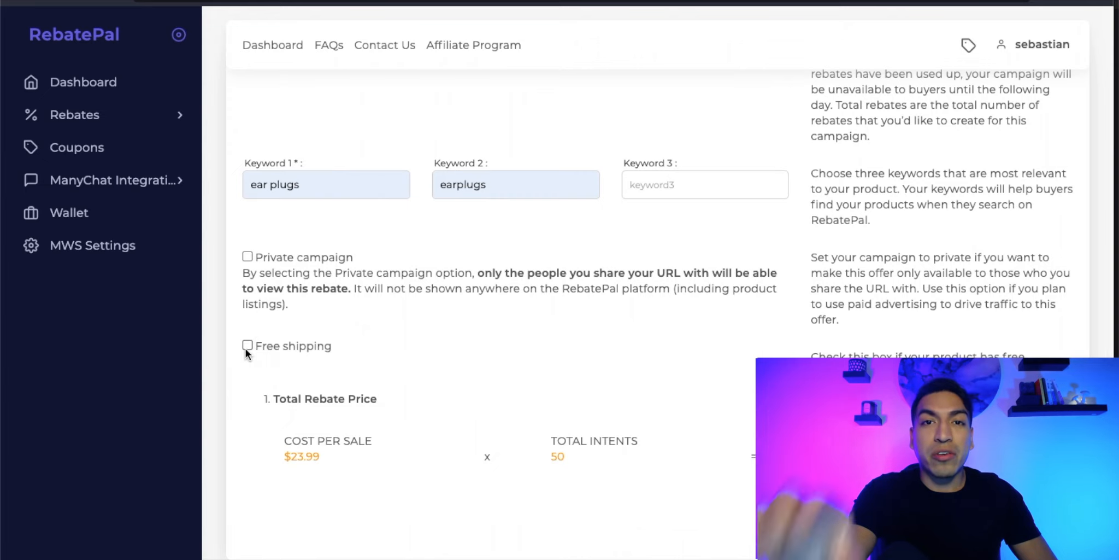
left_click(247, 346)
scroll(248, 356, "down", 1)
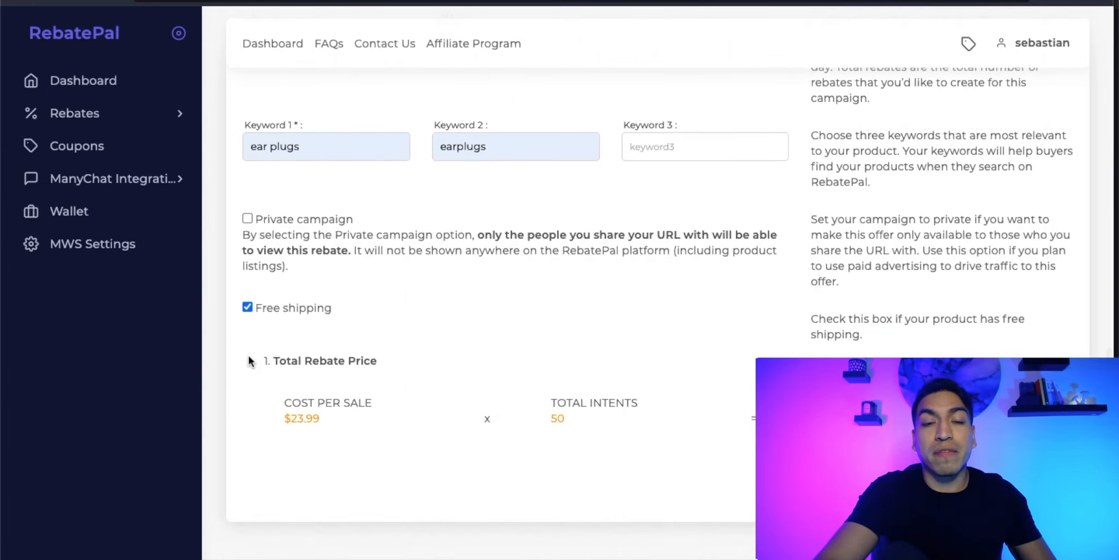
- Review the campaign's total rebate cost and submit the basics to continue to the payment stage
mouse_move(806, 419)
left_mouse_down()
mouse_move(885, 424)
mouse_move(816, 418)
left_mouse_up()
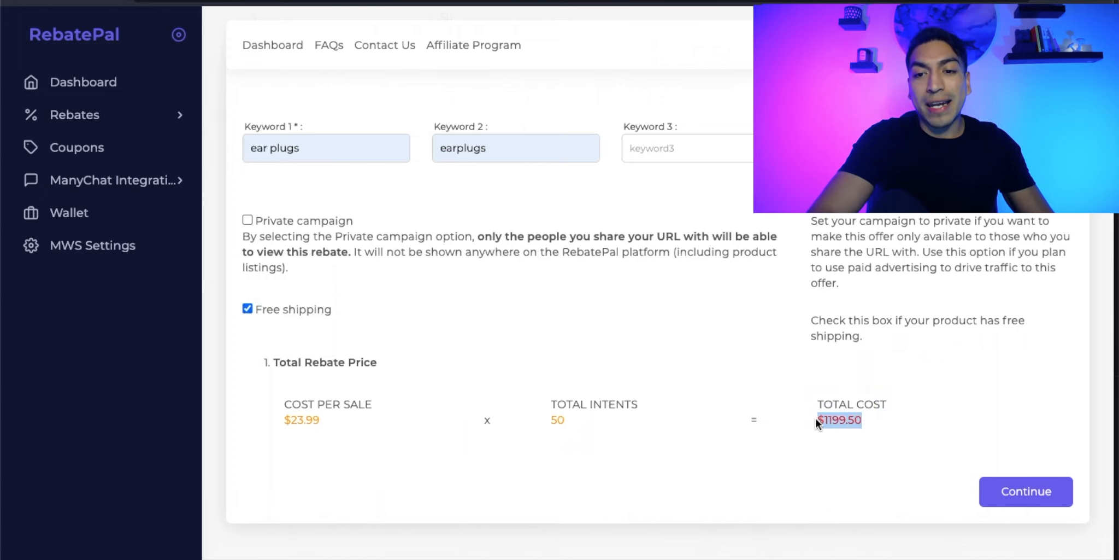
left_click(829, 448)
left_click_drag(821, 420, 854, 419)
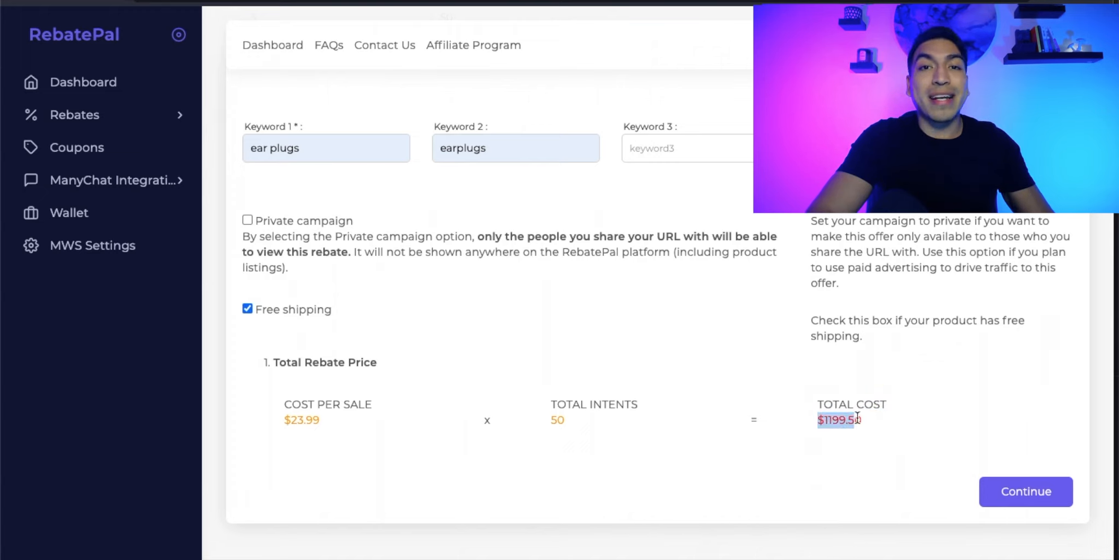
left_click(1023, 492)
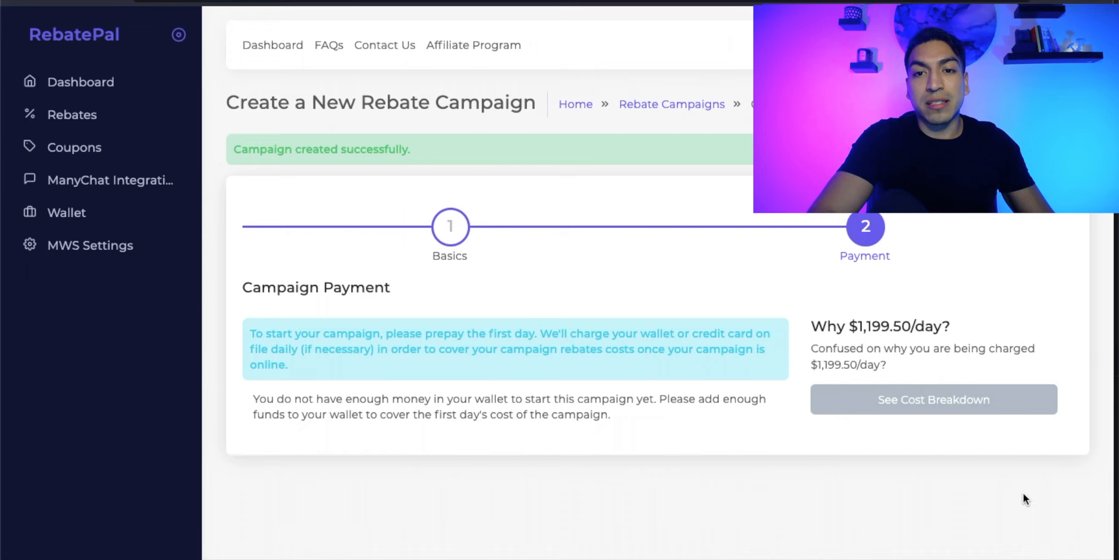
- Check the campaign's daily charge, and examine the pending balance and available amount in the wallet
double_click(891, 328)
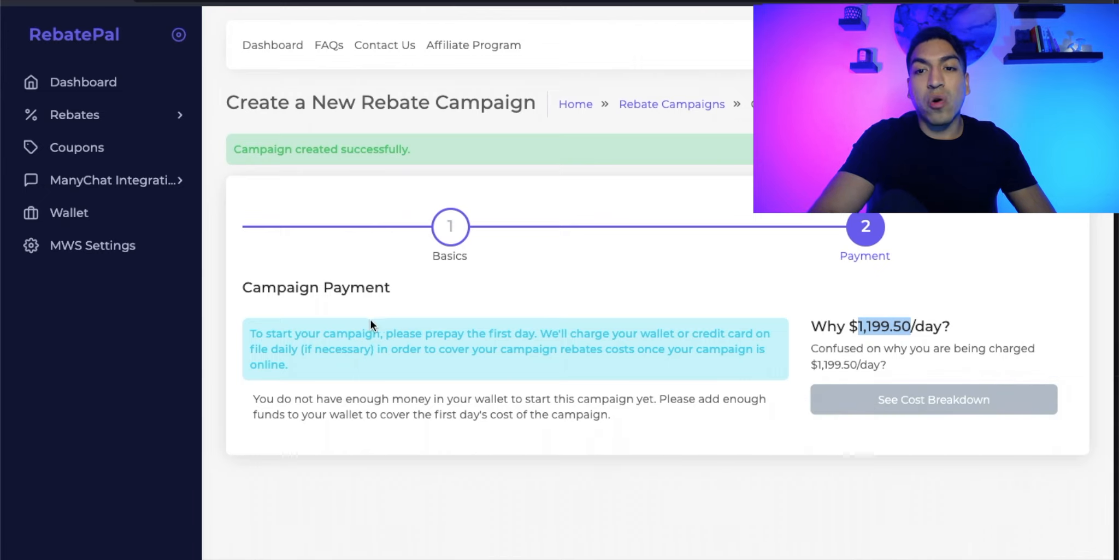
left_click(80, 218)
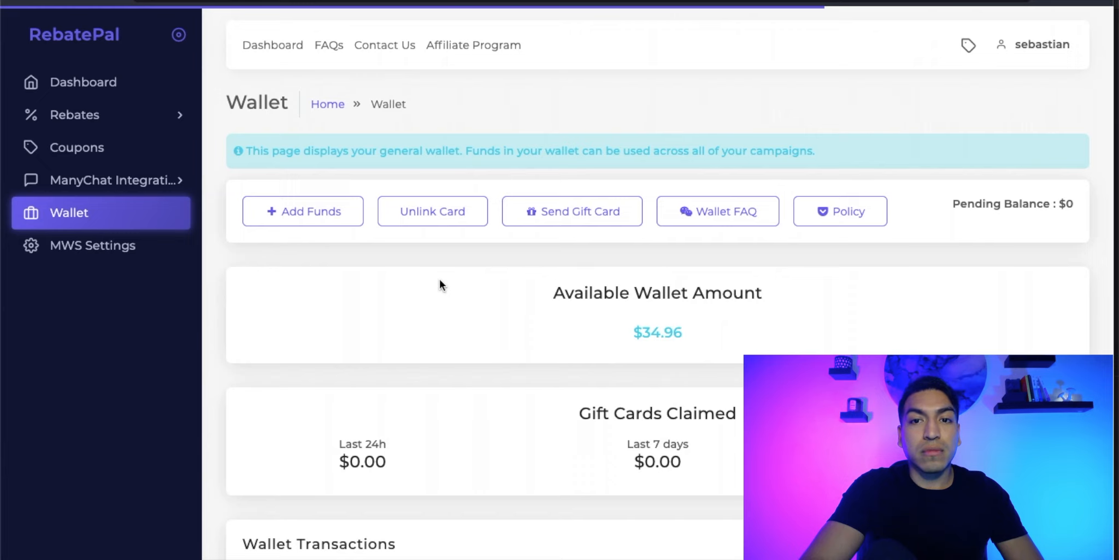
left_click_drag(953, 203, 1075, 203)
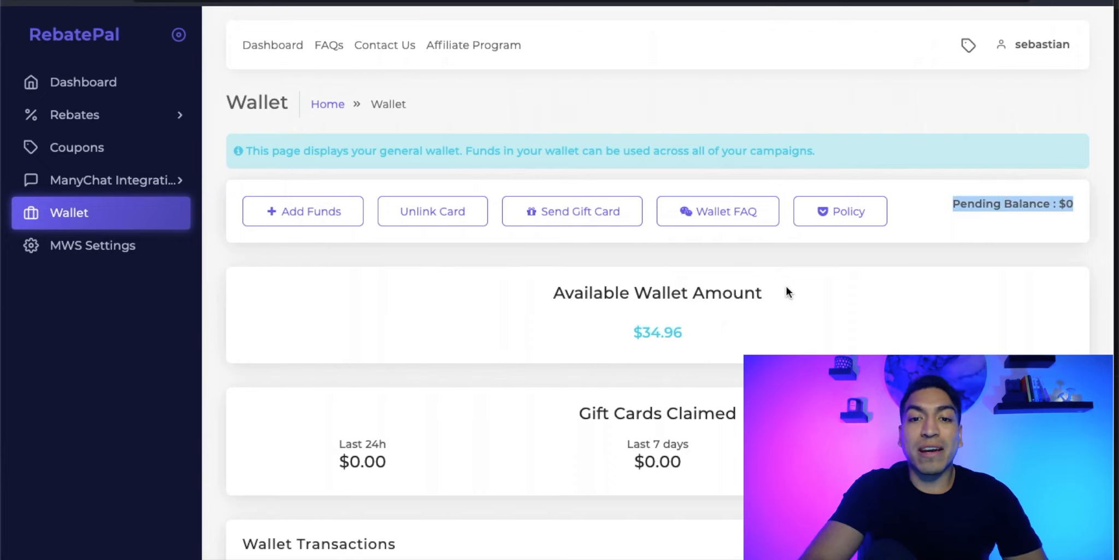
left_click_drag(781, 290, 544, 294)
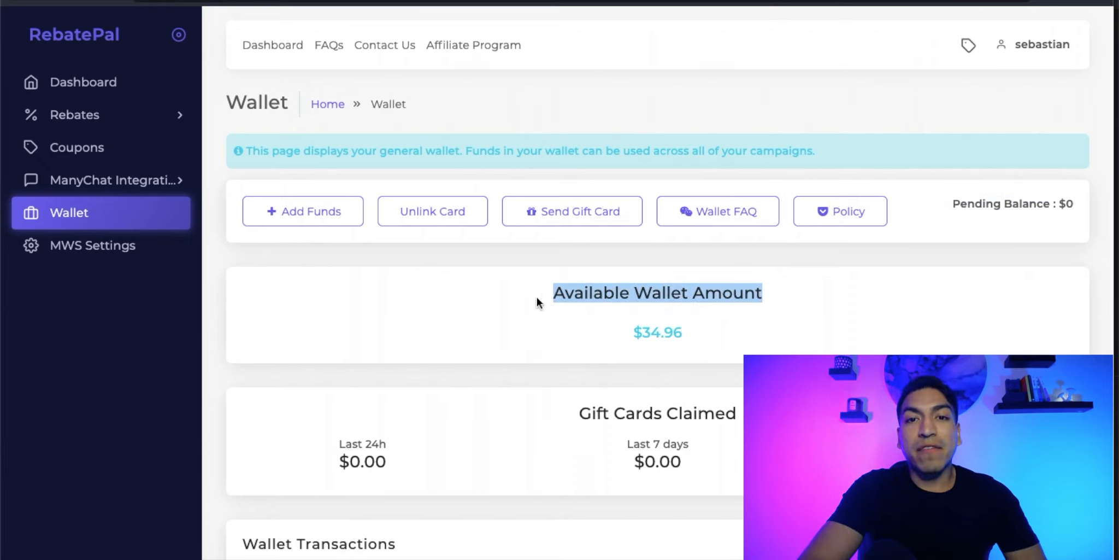
left_click(402, 288)
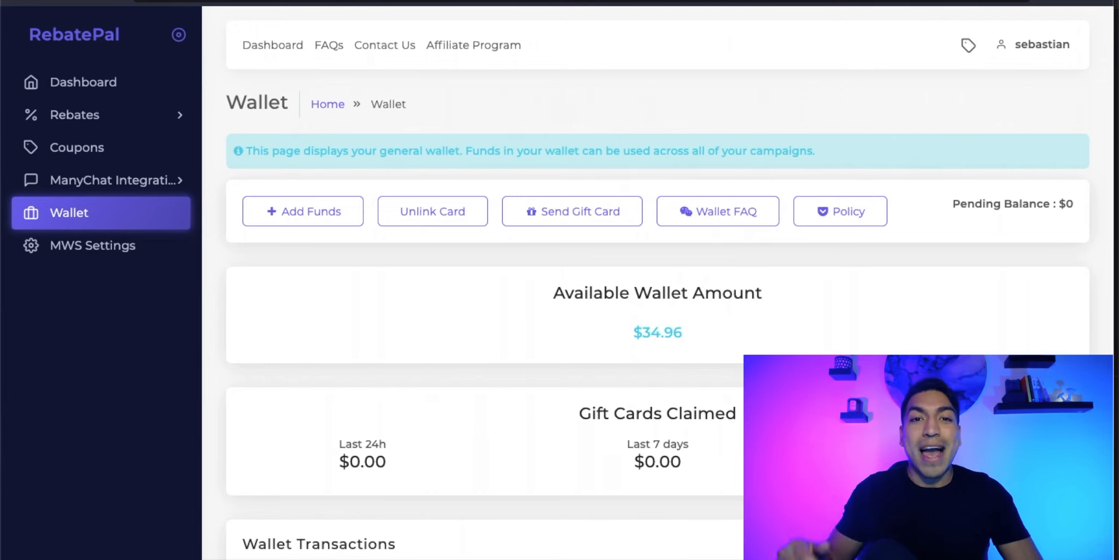
- Return from the wallet to the dashboard overview
left_click(90, 83)
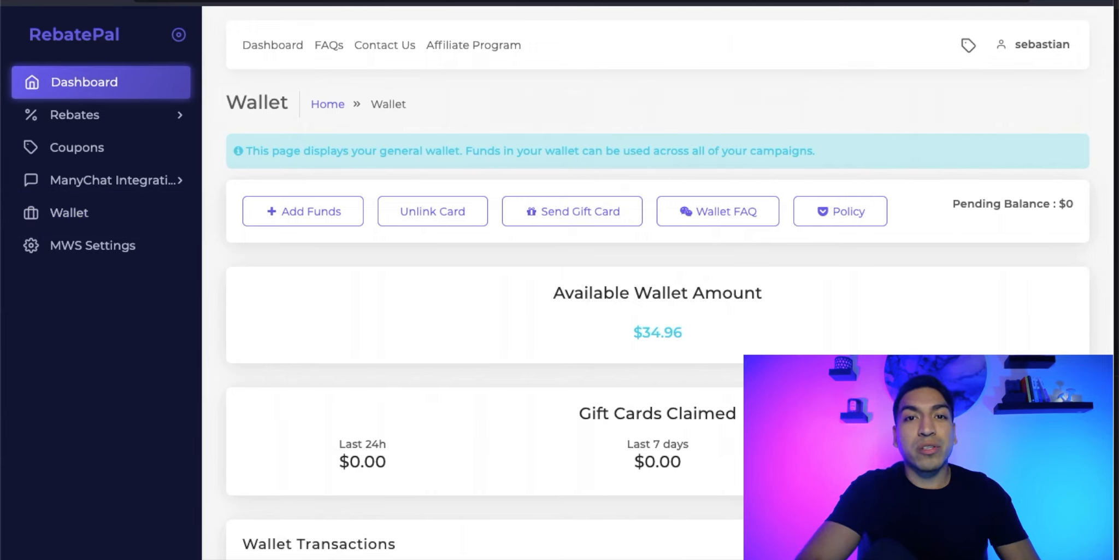